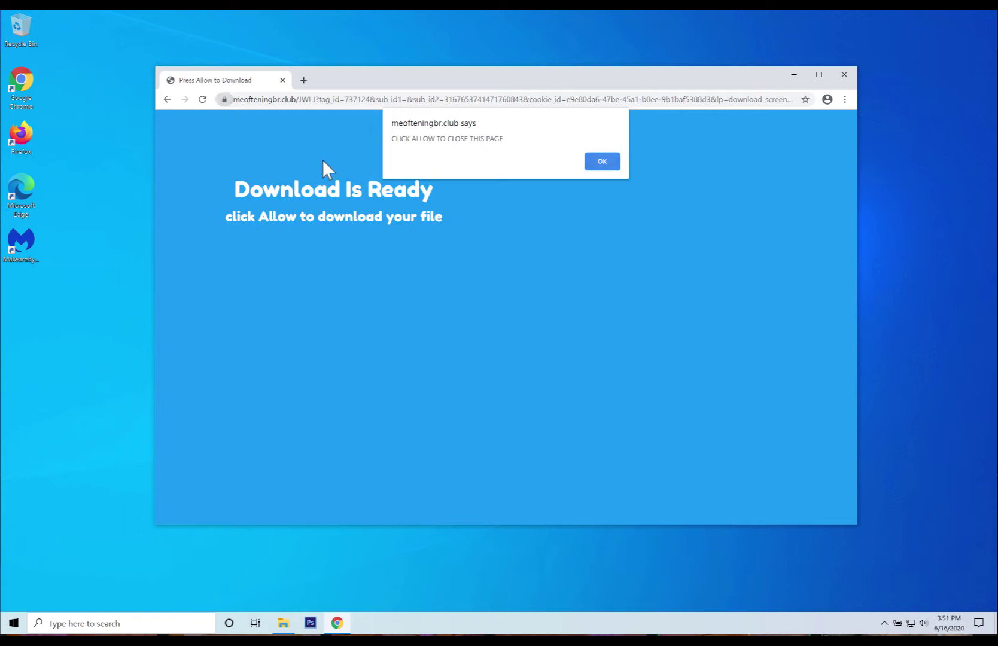
{"action": "left_click", "coordinate": [844, 100]}
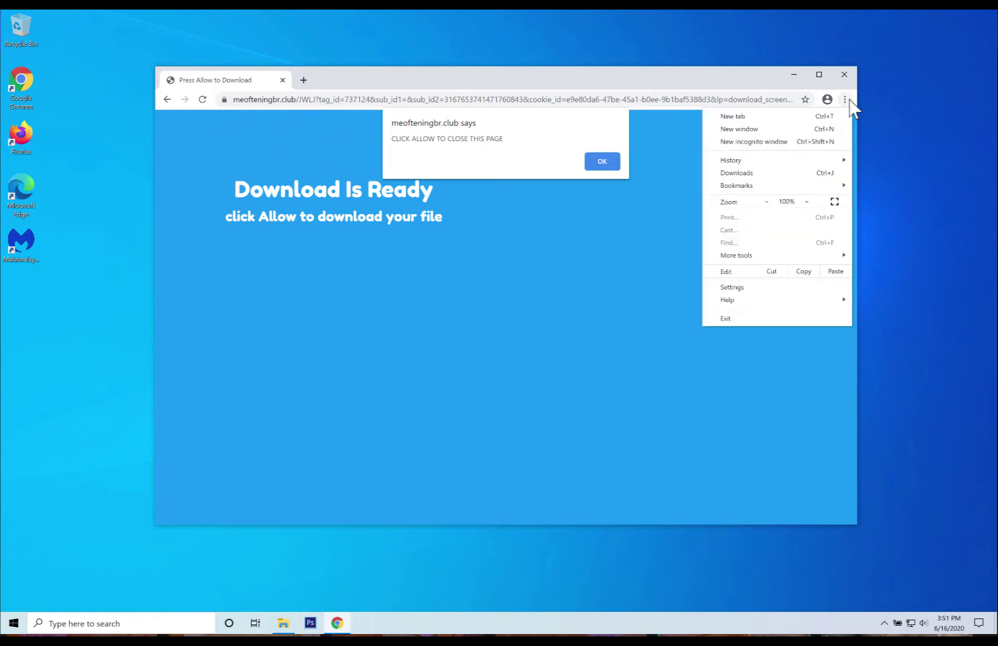
{"action": "left_click", "coordinate": [752, 286]}
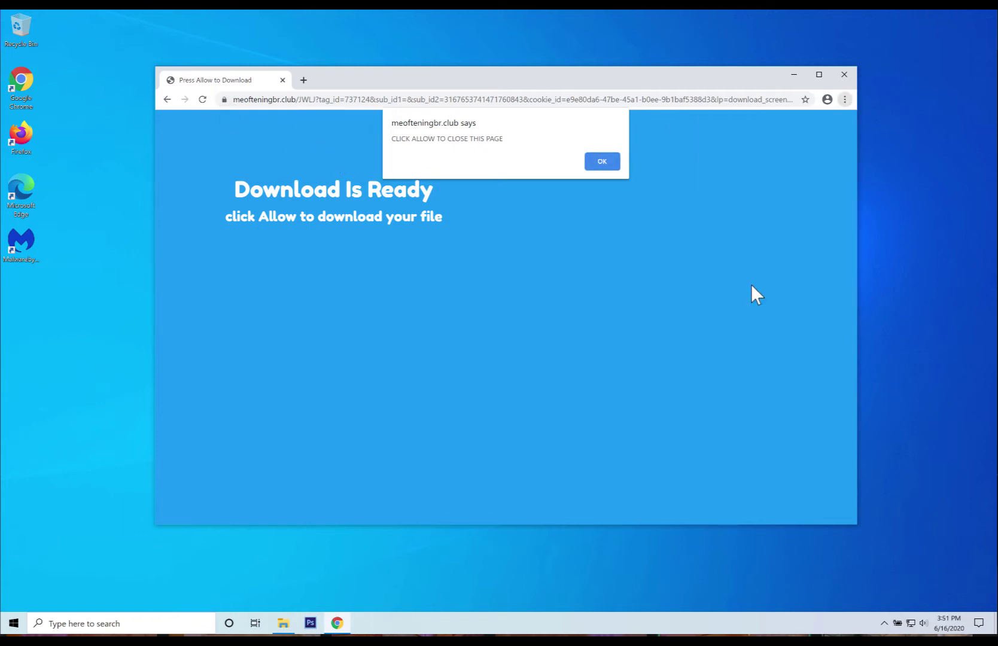
{"action": "scroll", "coordinate": [345, 380], "scroll_direction": "down", "scroll_amount": 3}
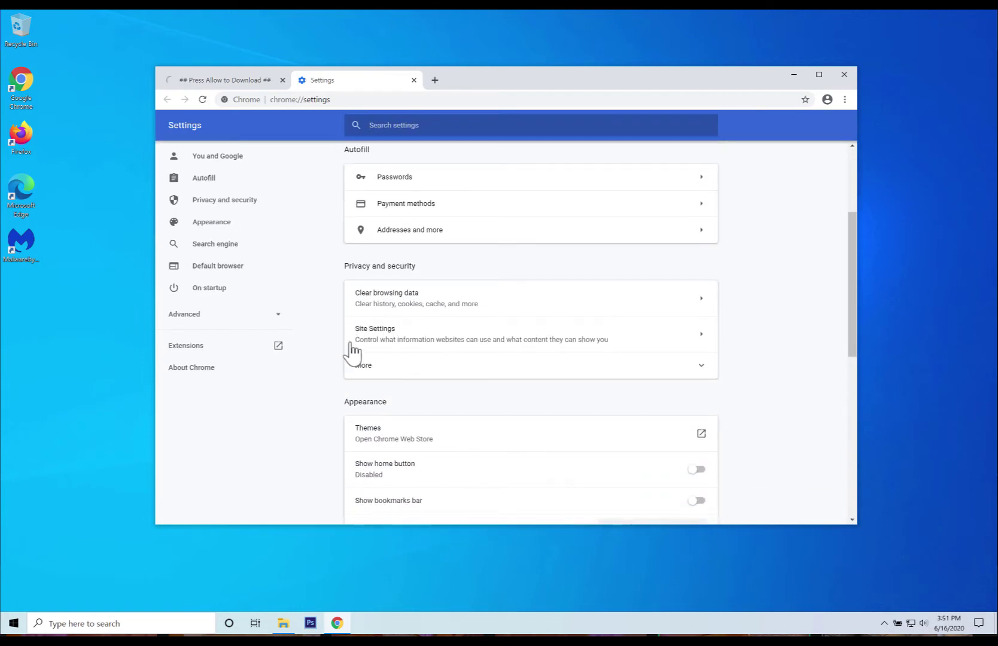
{"action": "left_click", "coordinate": [371, 335]}
{"action": "scroll", "coordinate": [367, 341], "scroll_direction": "down", "scroll_amount": 2}
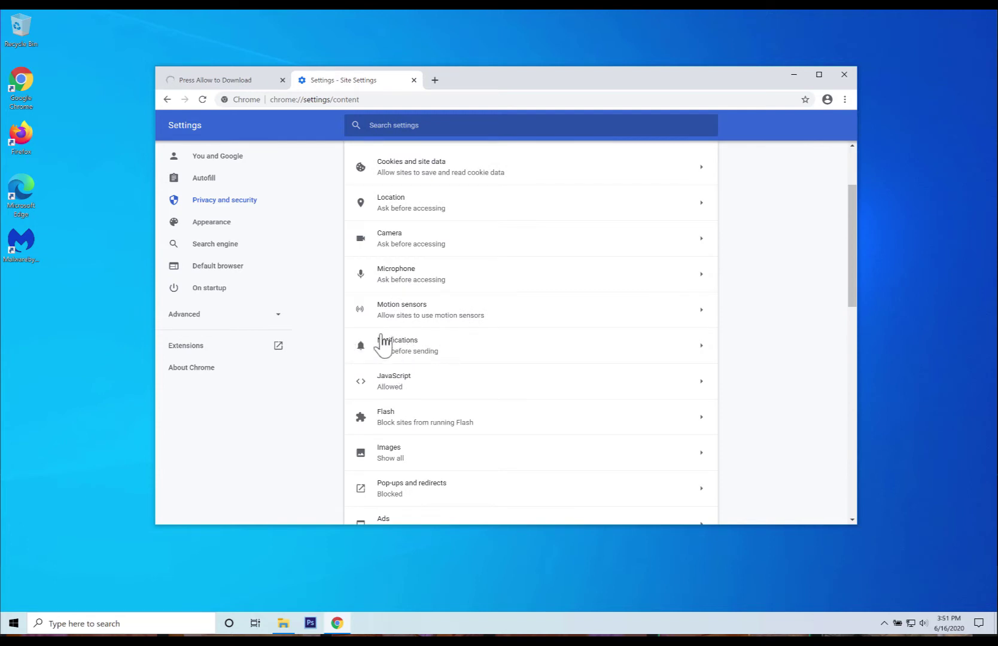
{"action": "left_click", "coordinate": [394, 347]}
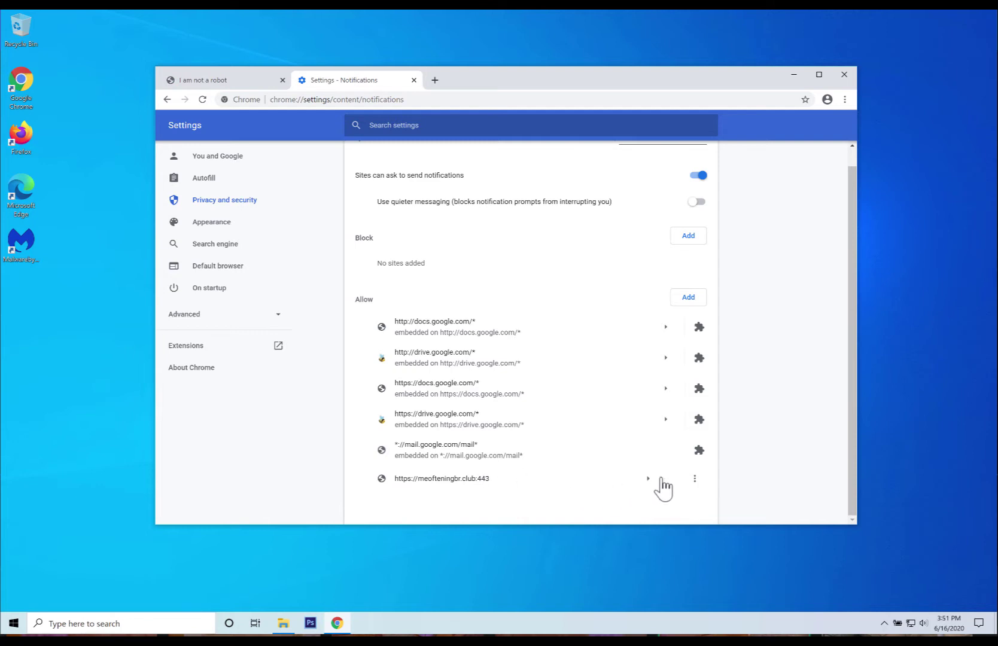
{"action": "left_click", "coordinate": [695, 479]}
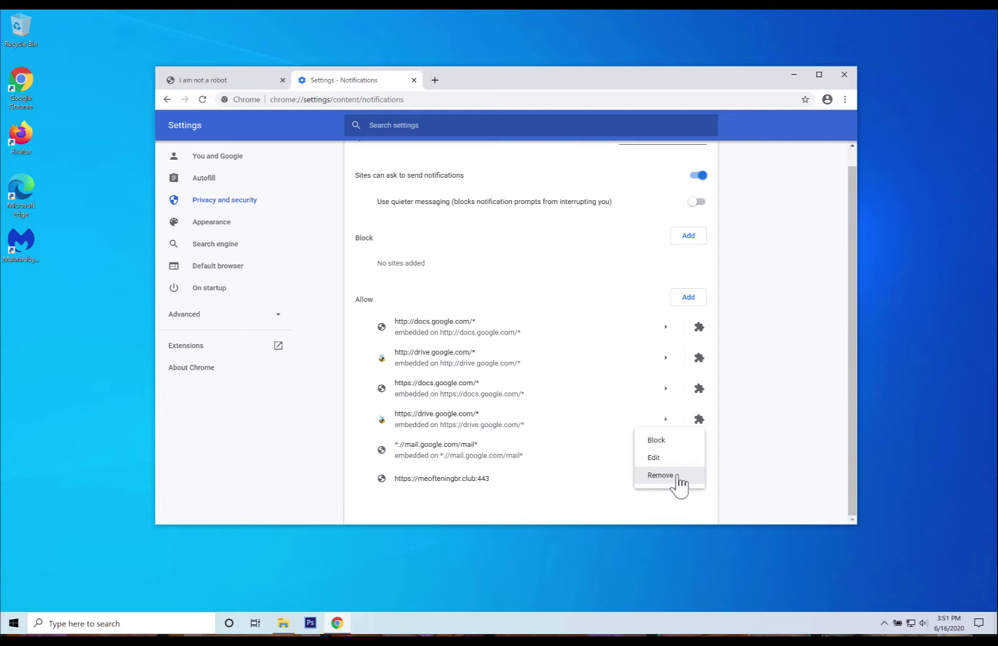
{"action": "left_click", "coordinate": [680, 479]}
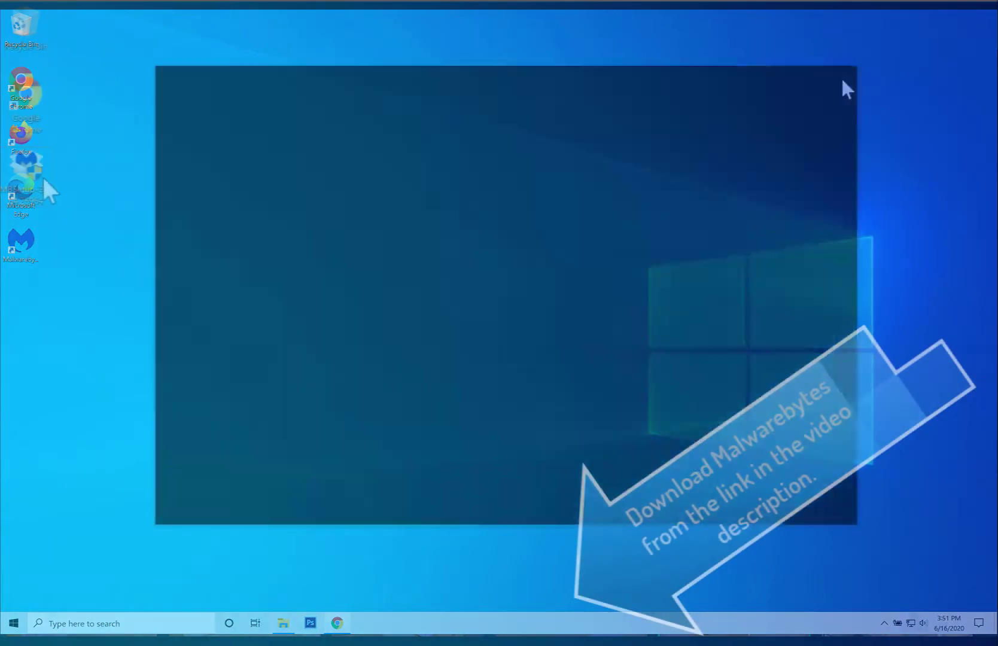
Run the MBSetup installer from the desktop as administrator, allow it to make changes, and install Malwarebytes for a Personal Computer
{"action": "right_click", "coordinate": [42, 176]}
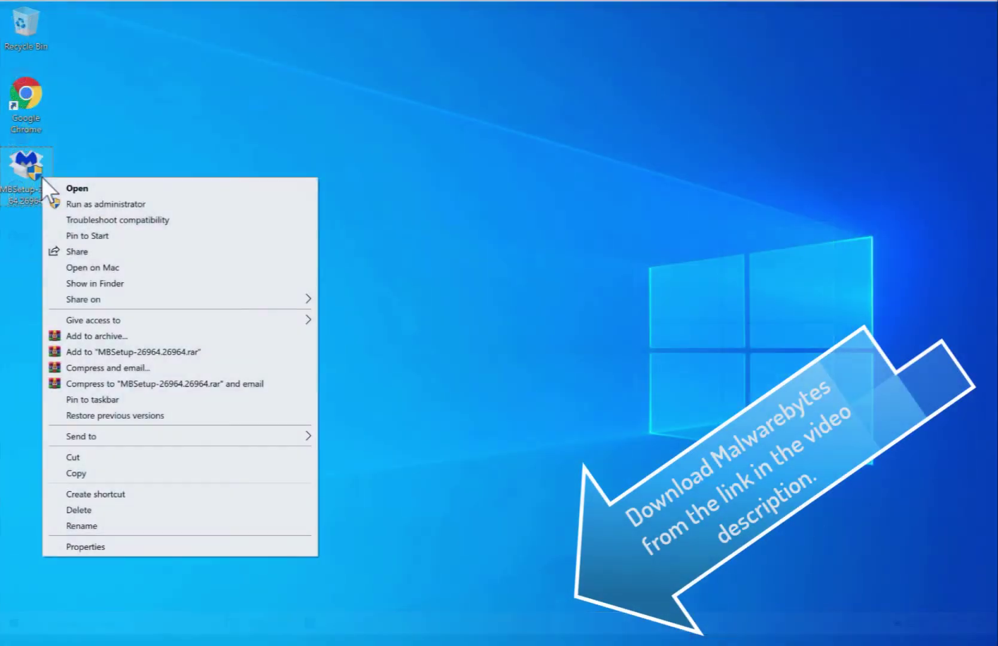
{"action": "left_click", "coordinate": [72, 204]}
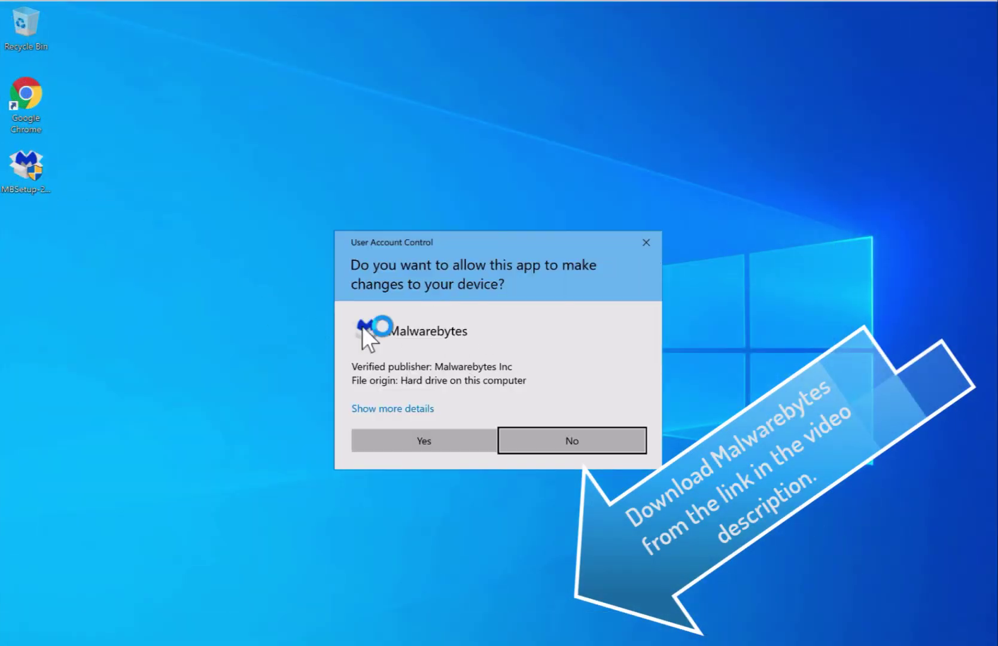
{"action": "left_click", "coordinate": [479, 440]}
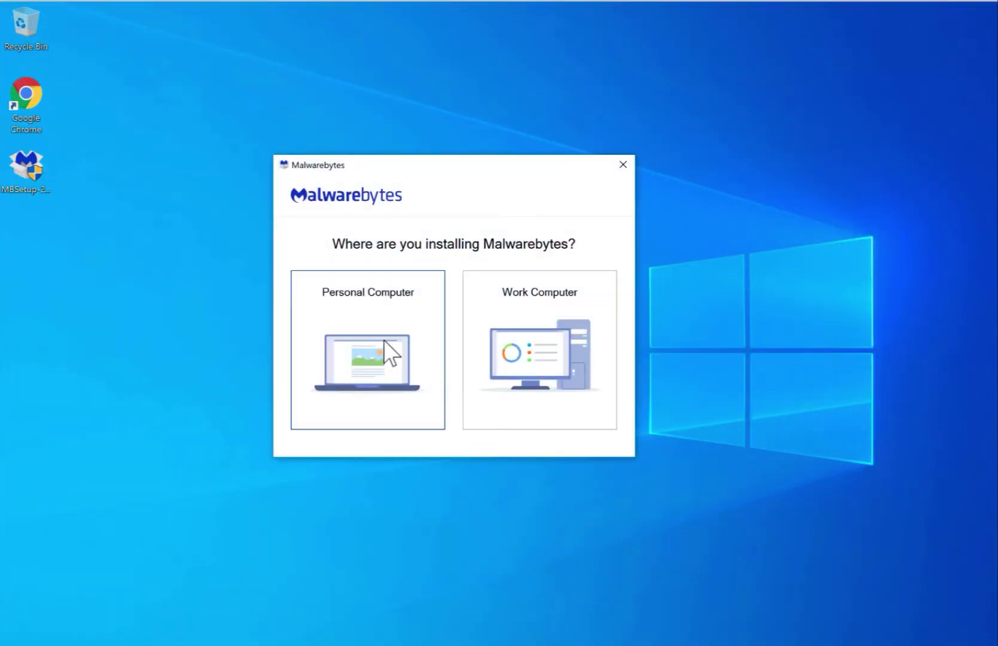
{"action": "left_click", "coordinate": [373, 326]}
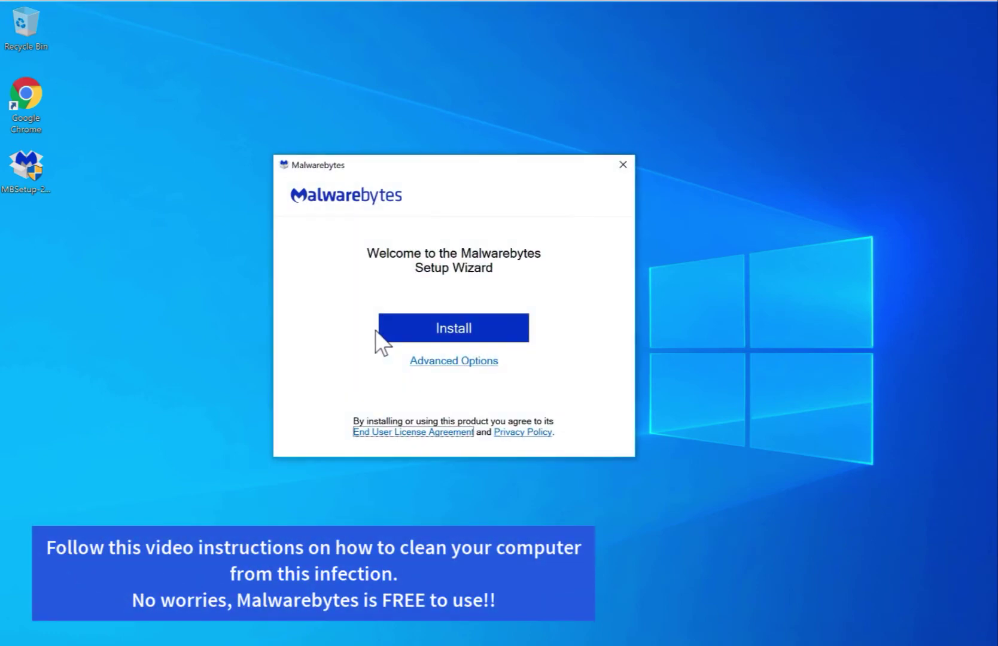
{"action": "left_click", "coordinate": [443, 333]}
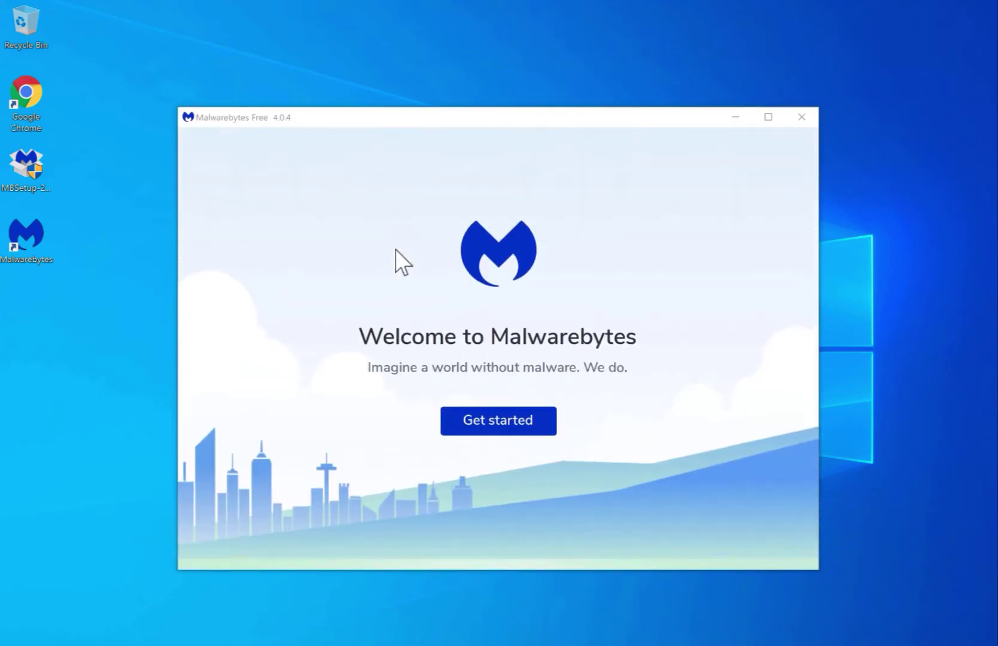
Get through the Malwarebytes welcome screens to the dashboard, declining the 14-day trial offer in favour of just scanning
{"action": "left_click", "coordinate": [528, 432]}
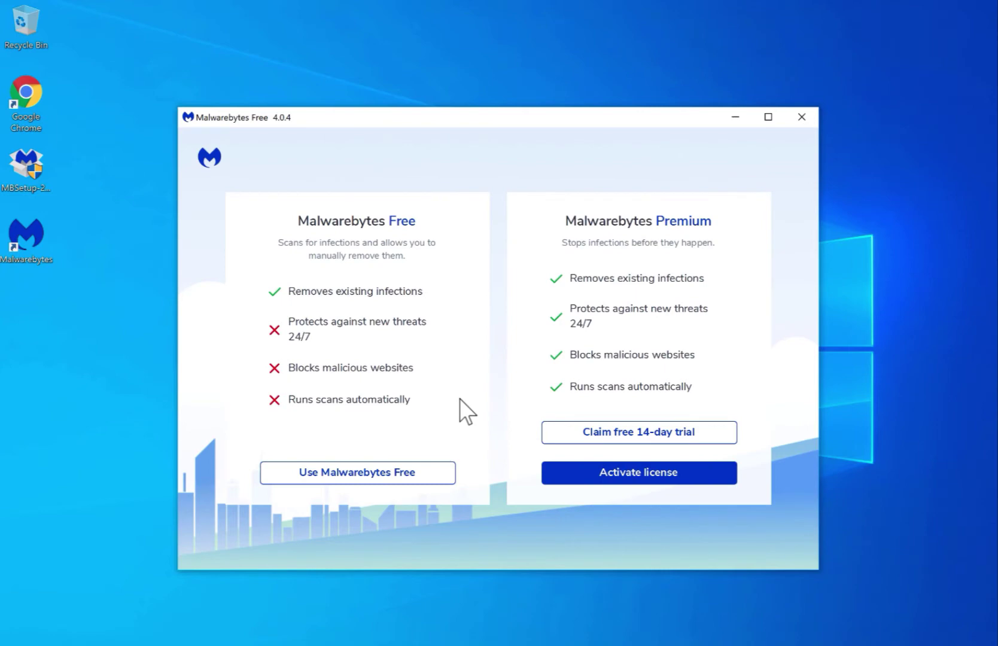
{"action": "left_click", "coordinate": [688, 432]}
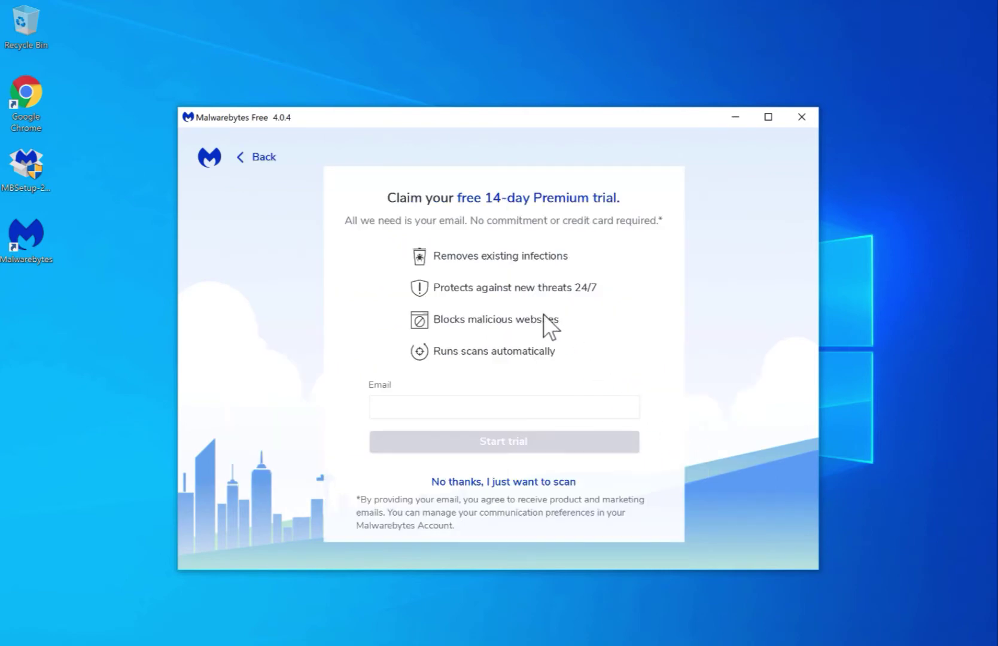
{"action": "left_click", "coordinate": [549, 479]}
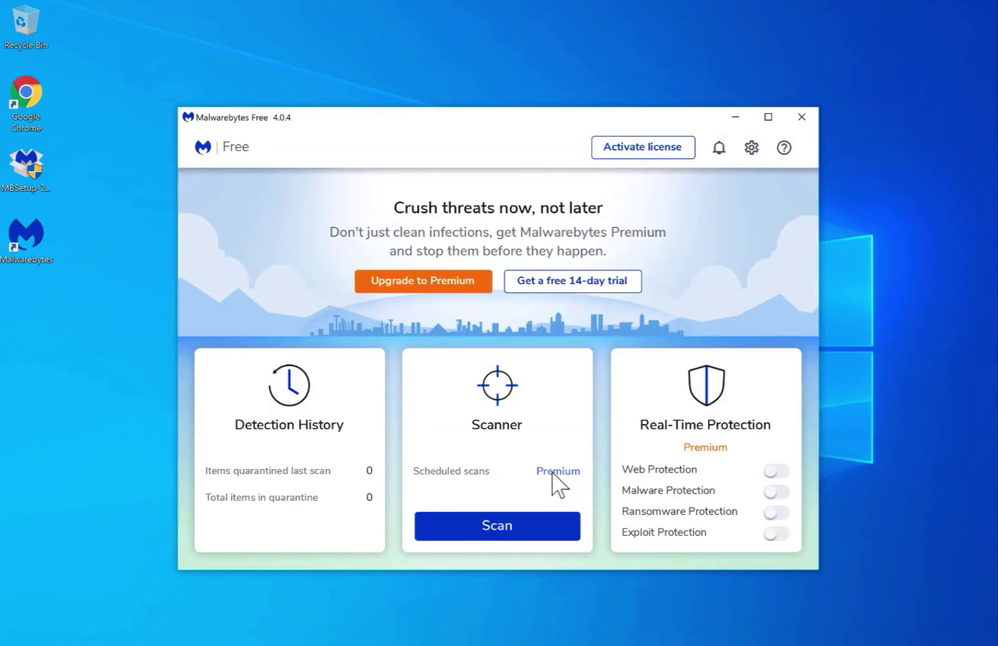
Start the free 14-day Premium trial from the dashboard, entering the email address
{"action": "left_click", "coordinate": [599, 287]}
{"action": "left_click", "coordinate": [512, 402]}
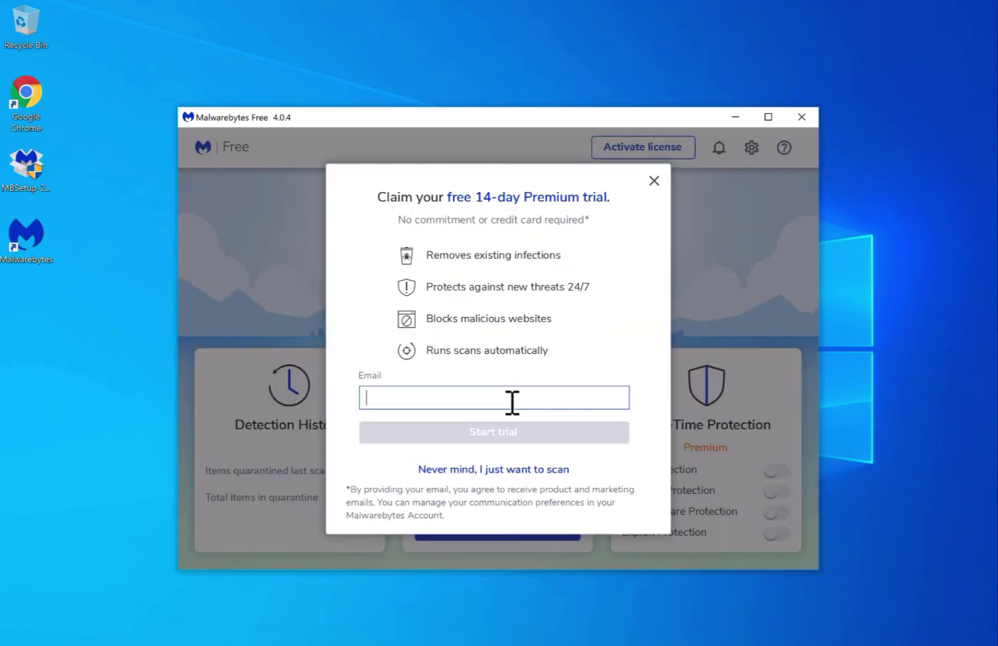
{"action": "type", "text": "your@email.com"}
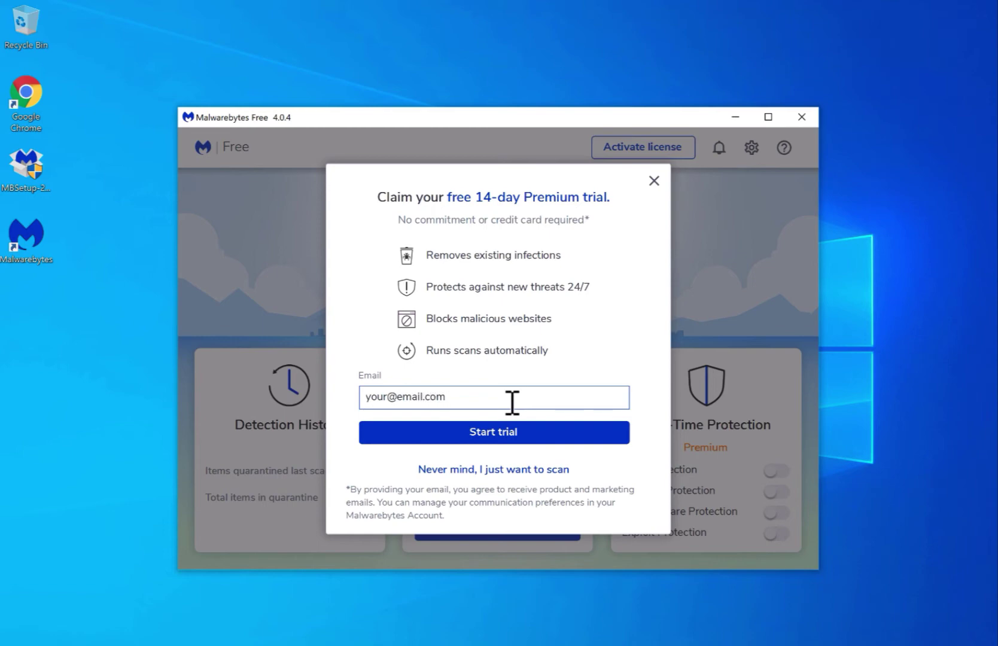
{"action": "left_click", "coordinate": [496, 434]}
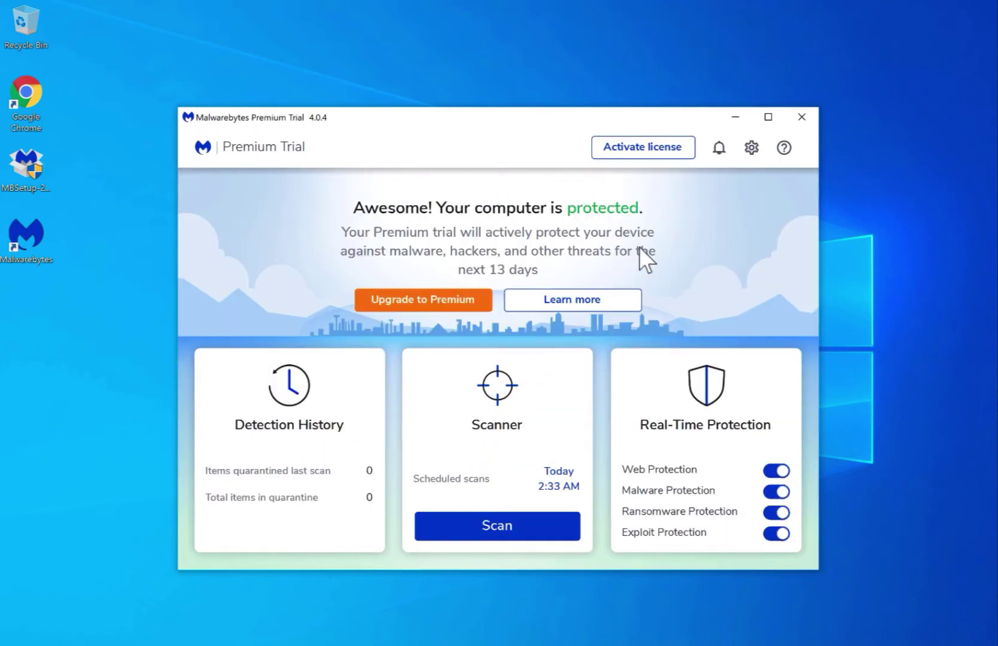
Run a threat scan of the computer and check the program's notifications while it is in progress
{"action": "left_click", "coordinate": [508, 515]}
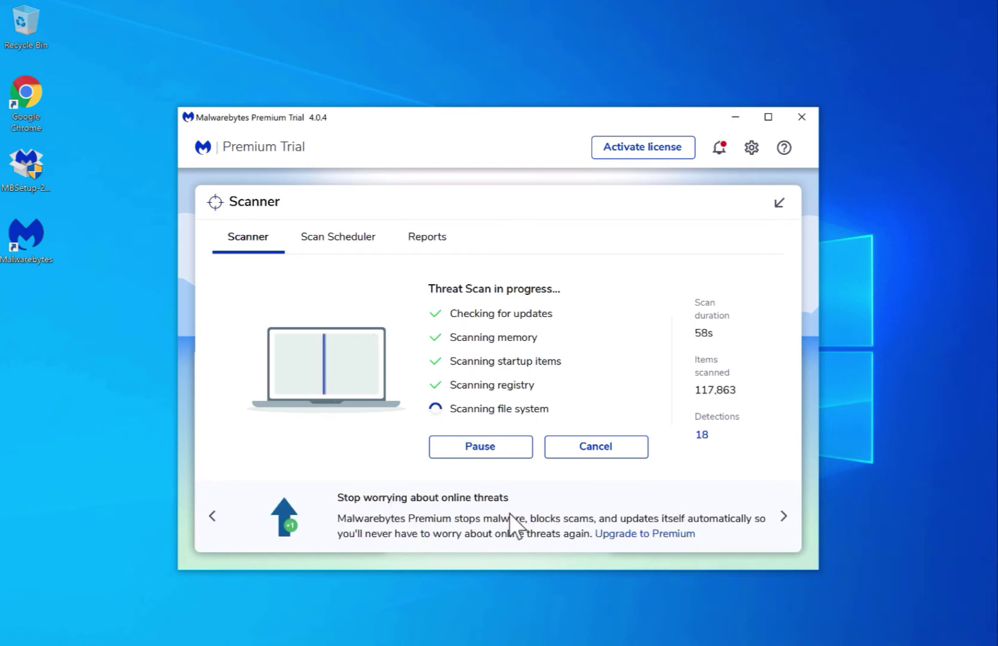
{"action": "left_click", "coordinate": [719, 148]}
{"action": "left_click", "coordinate": [635, 155]}
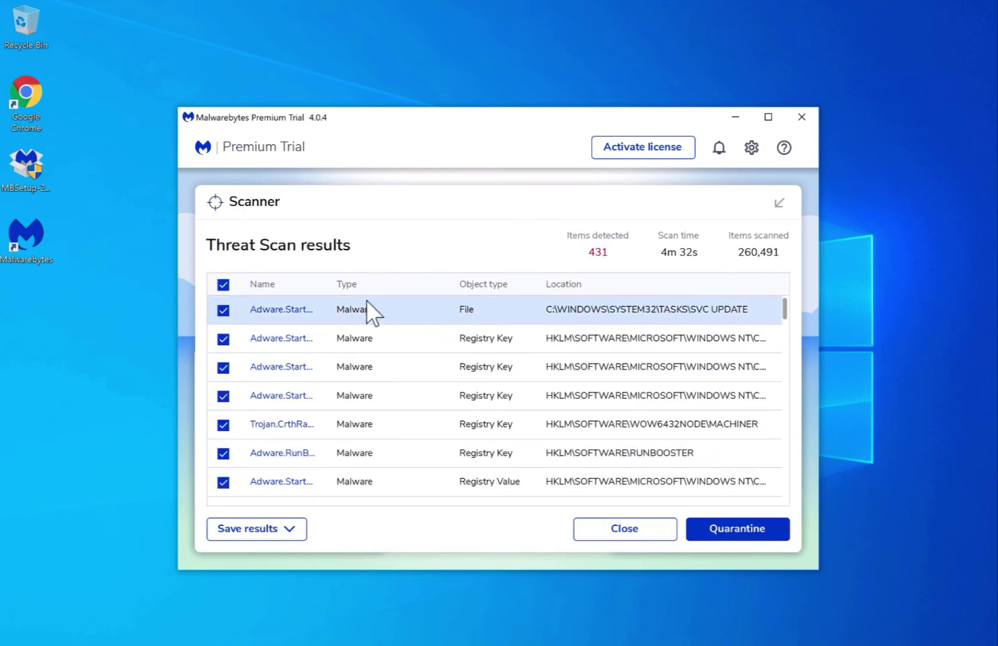
Examine the full list of threat scan results, widening the Name, Type and Object type columns to read the entries
{"action": "left_click_drag", "start_coordinate": [327, 289], "coordinate": [393, 302]}
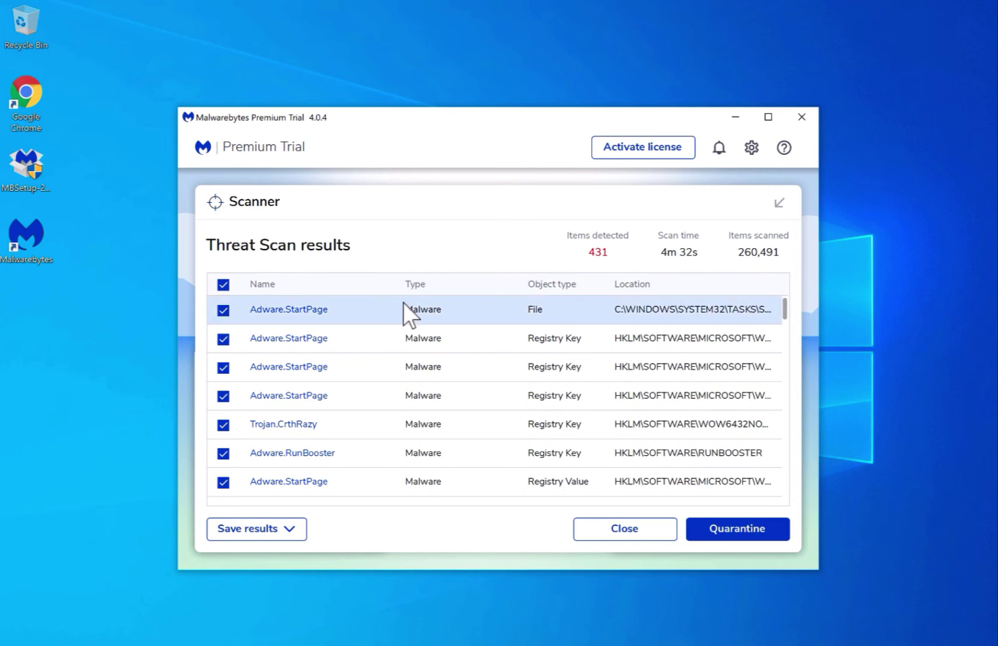
{"action": "left_click_drag", "start_coordinate": [516, 285], "coordinate": [537, 286]}
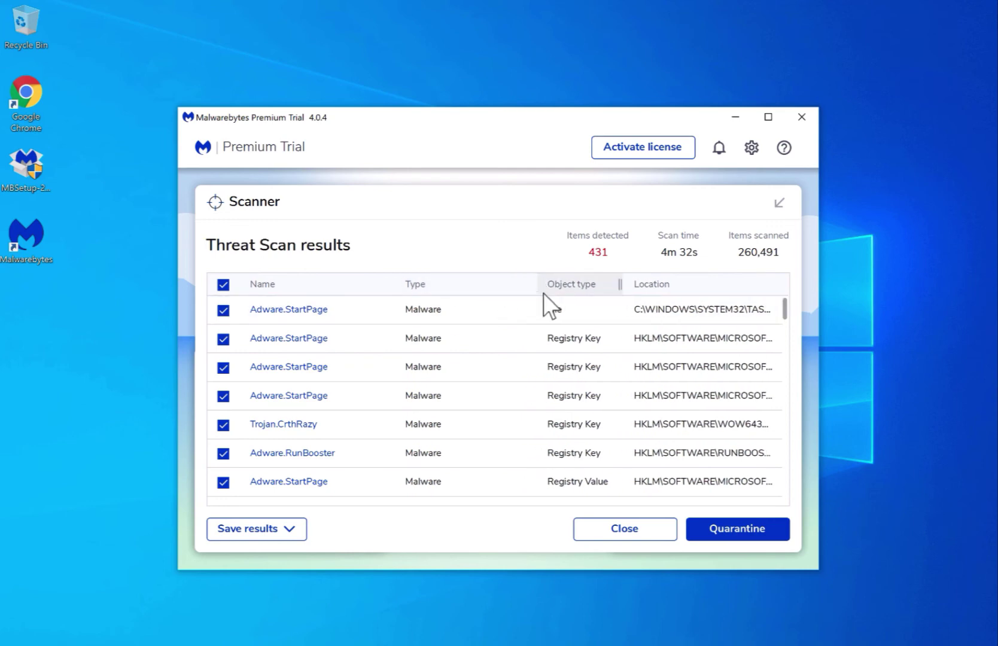
{"action": "left_click_drag", "start_coordinate": [624, 285], "coordinate": [695, 288]}
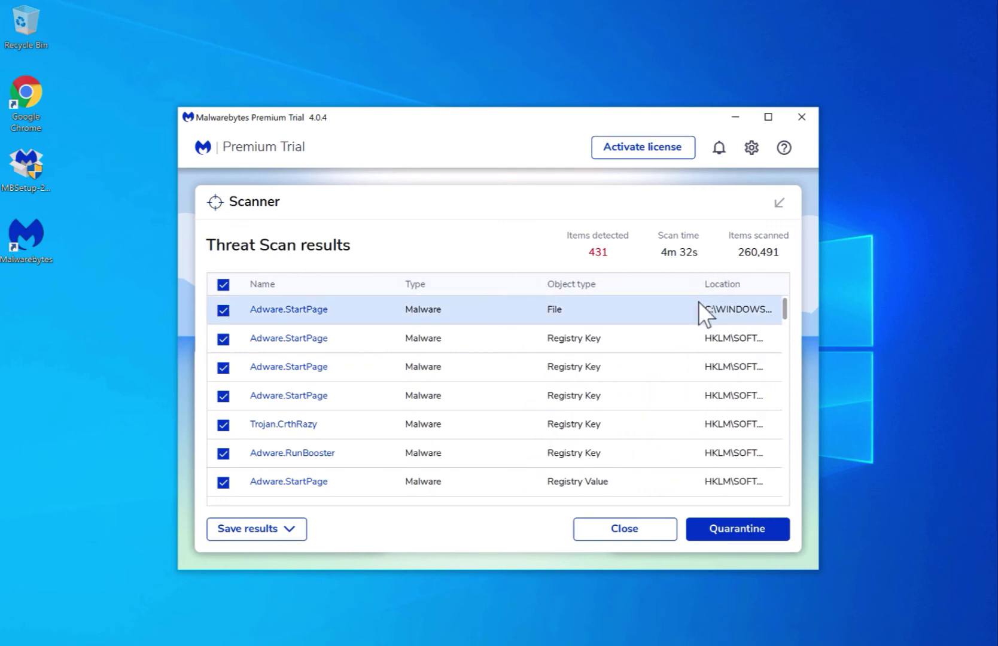
{"action": "scroll", "coordinate": [674, 376], "scroll_direction": "down", "scroll_amount": 3}
{"action": "scroll", "coordinate": [674, 376], "scroll_direction": "down", "scroll_amount": 3}
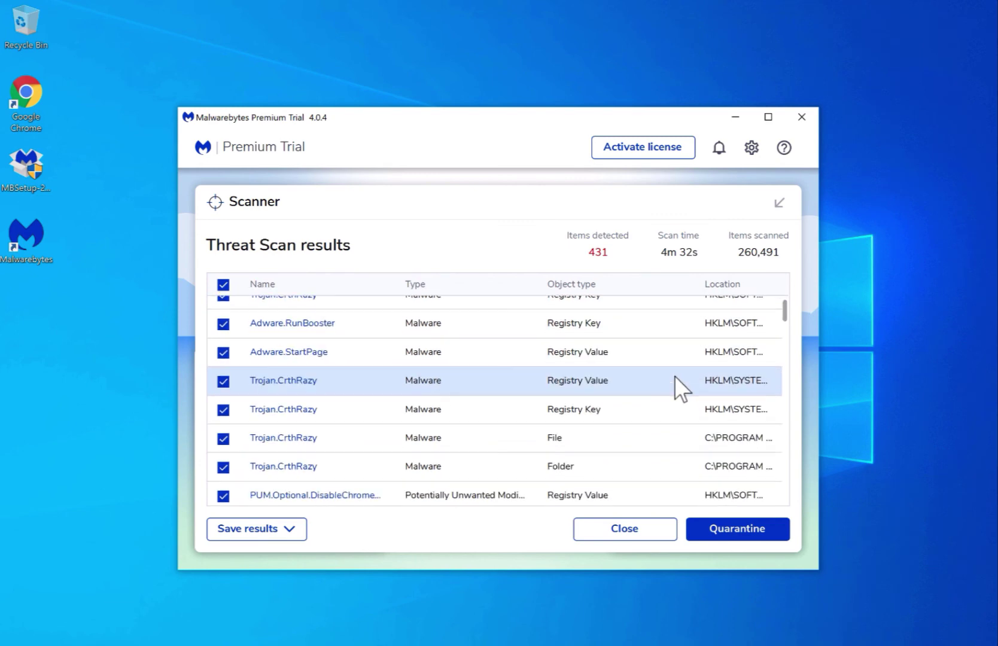
{"action": "scroll", "coordinate": [788, 325], "scroll_direction": "down", "scroll_amount": 10}
{"action": "scroll", "coordinate": [788, 331], "scroll_direction": "down", "scroll_amount": 2}
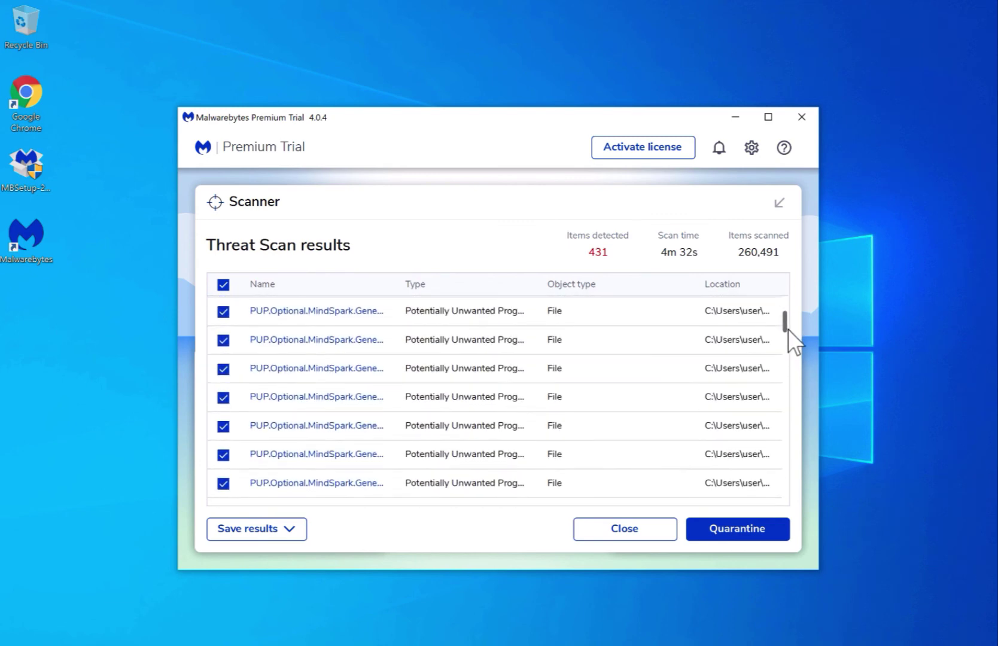
{"action": "left_click_drag", "start_coordinate": [398, 284], "coordinate": [462, 285]}
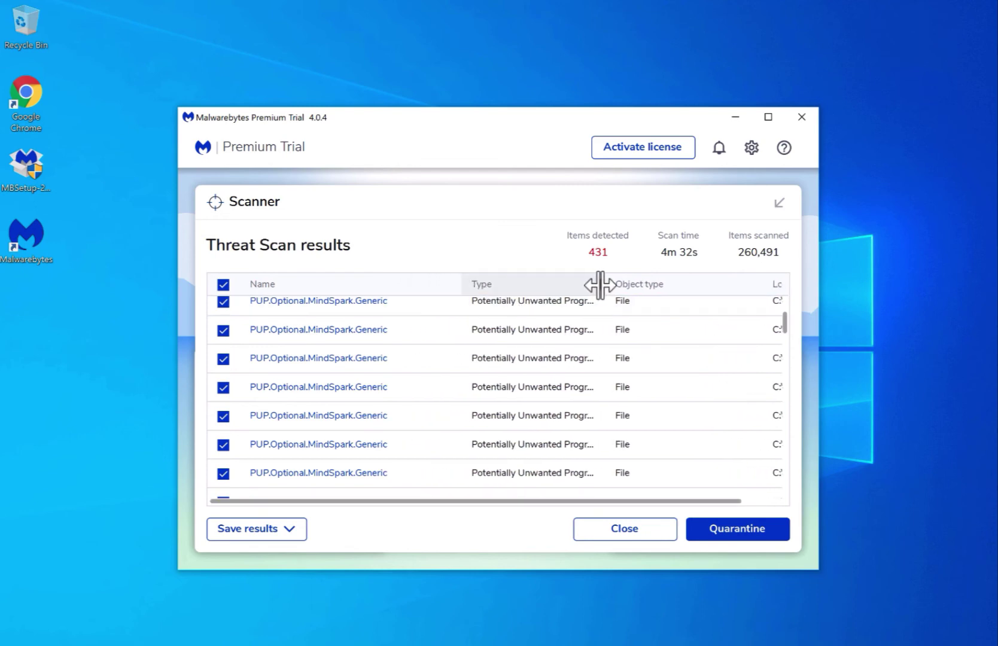
{"action": "left_click_drag", "start_coordinate": [599, 285], "coordinate": [630, 285]}
{"action": "left_click_drag", "start_coordinate": [785, 323], "coordinate": [768, 488]}
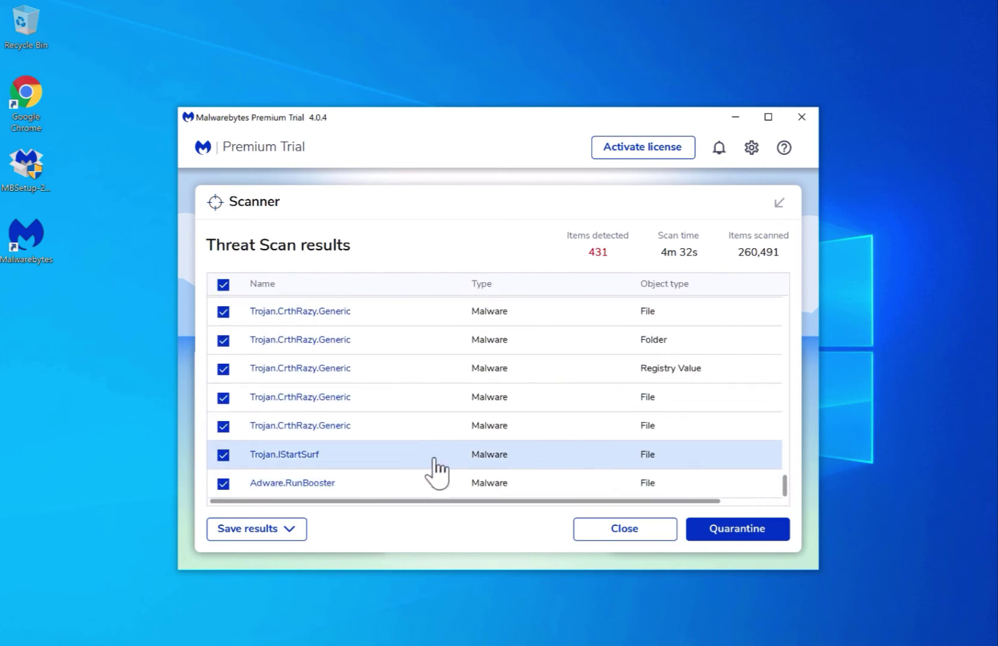
Quarantine all the selected detections, finish the scan summary and close Malwarebytes
{"action": "left_click", "coordinate": [743, 533]}
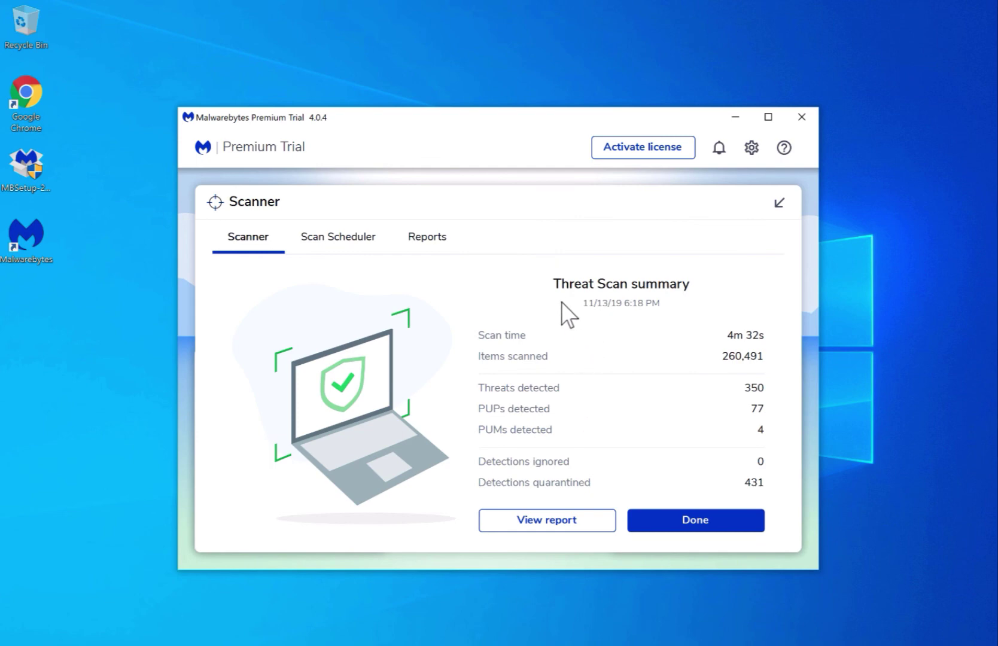
{"action": "left_click", "coordinate": [694, 527]}
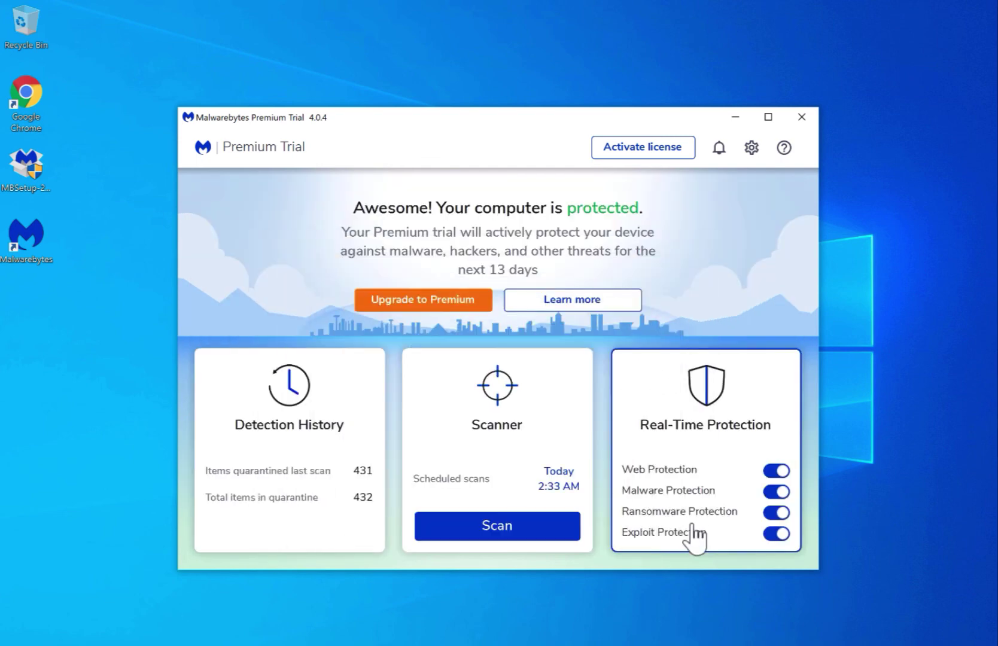
{"action": "left_click", "coordinate": [793, 120]}
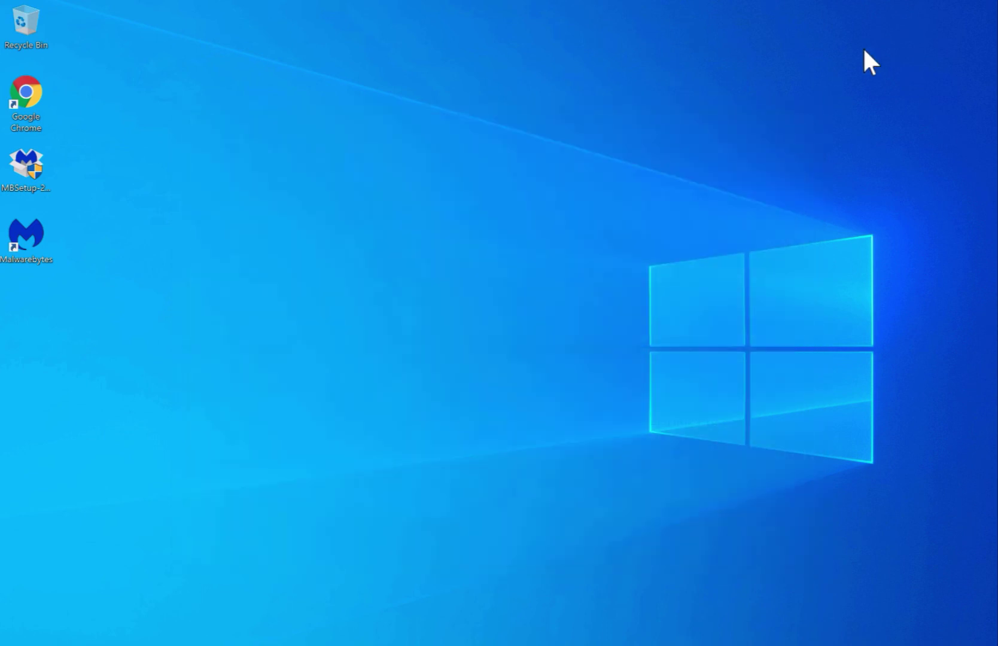